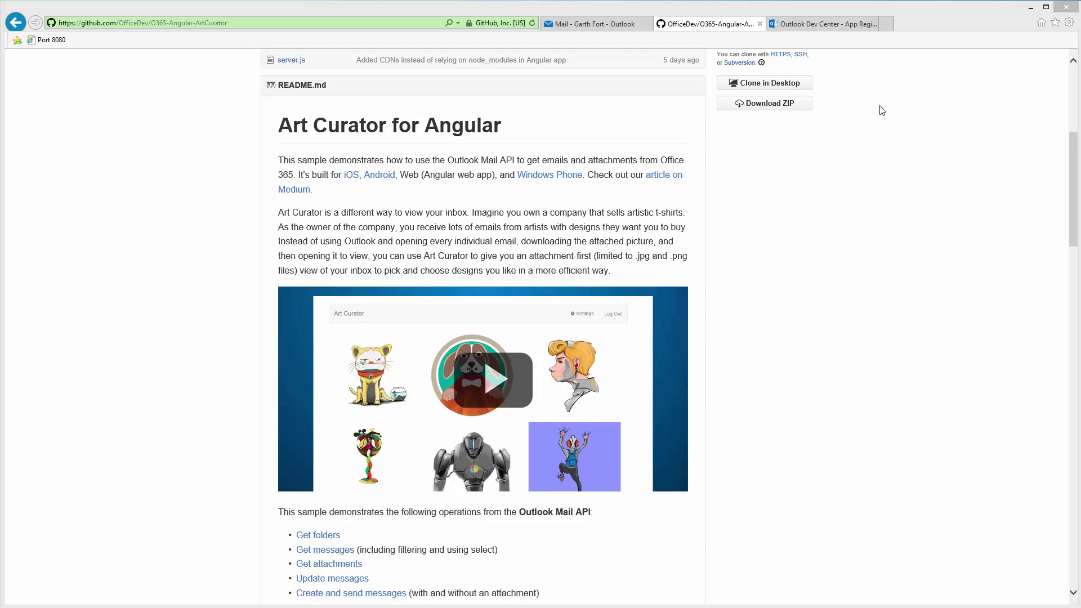
{"action": "left_click", "coordinate": [826, 26]}
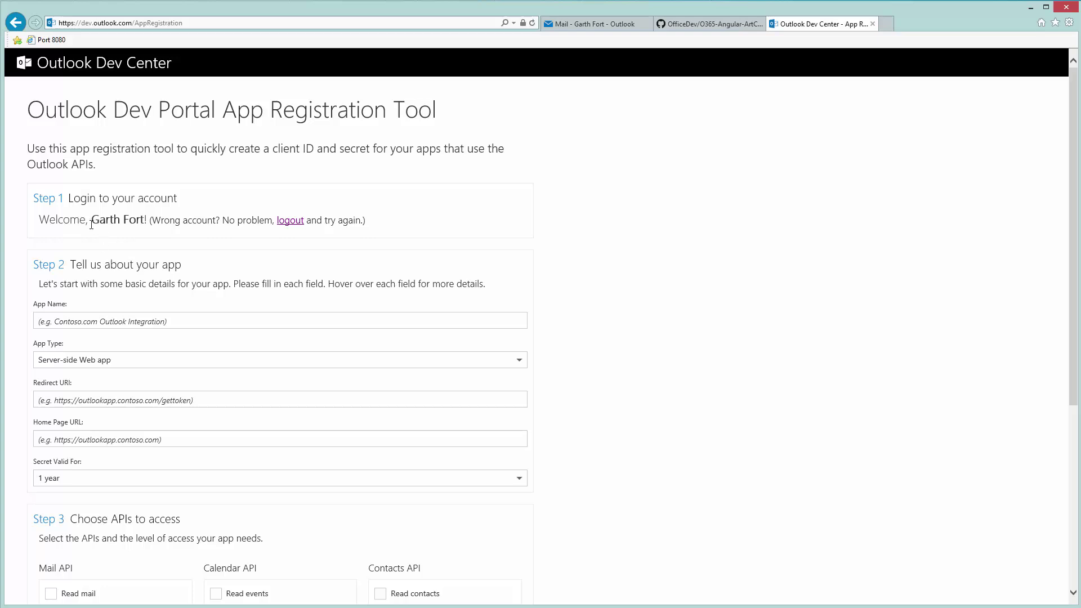
{"action": "double_click", "coordinate": [111, 220]}
{"action": "left_click_drag", "start_coordinate": [112, 223], "coordinate": [138, 224]}
{"action": "left_click", "coordinate": [138, 223]}
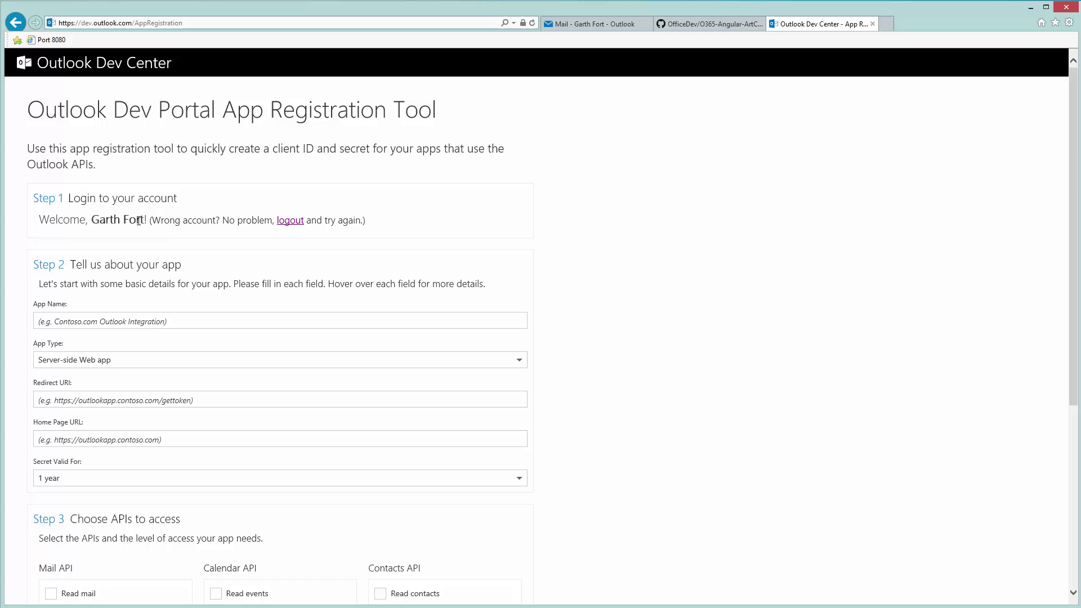
- Name the app 'Art Curator' and set its type to Single-Page app (SPA)
{"action": "left_click", "coordinate": [182, 325]}
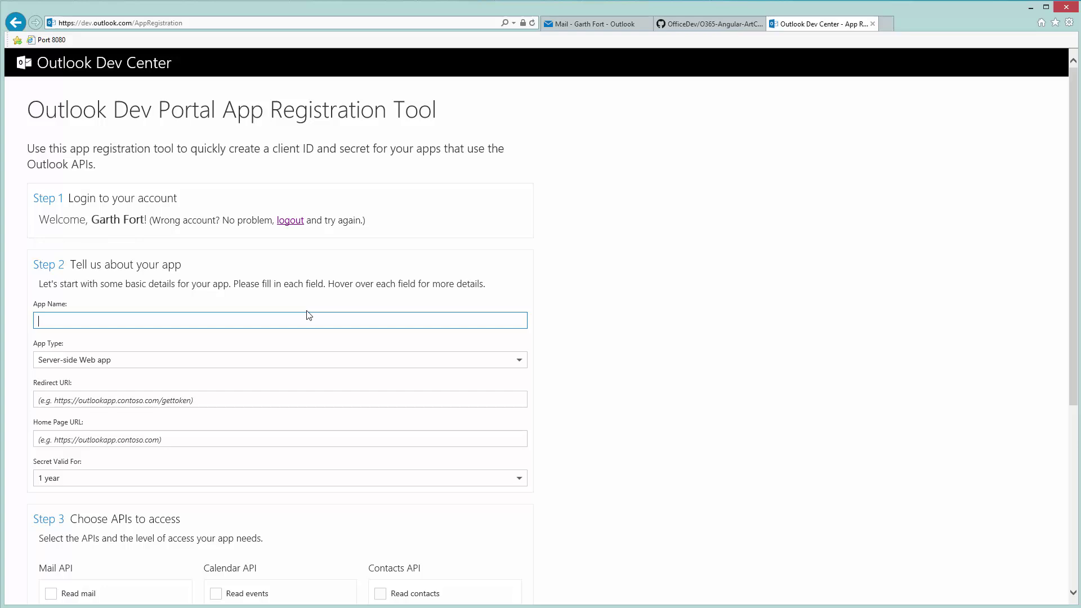
{"action": "type", "text": "Art Curator"}
{"action": "mouse_move", "coordinate": [328, 363]}
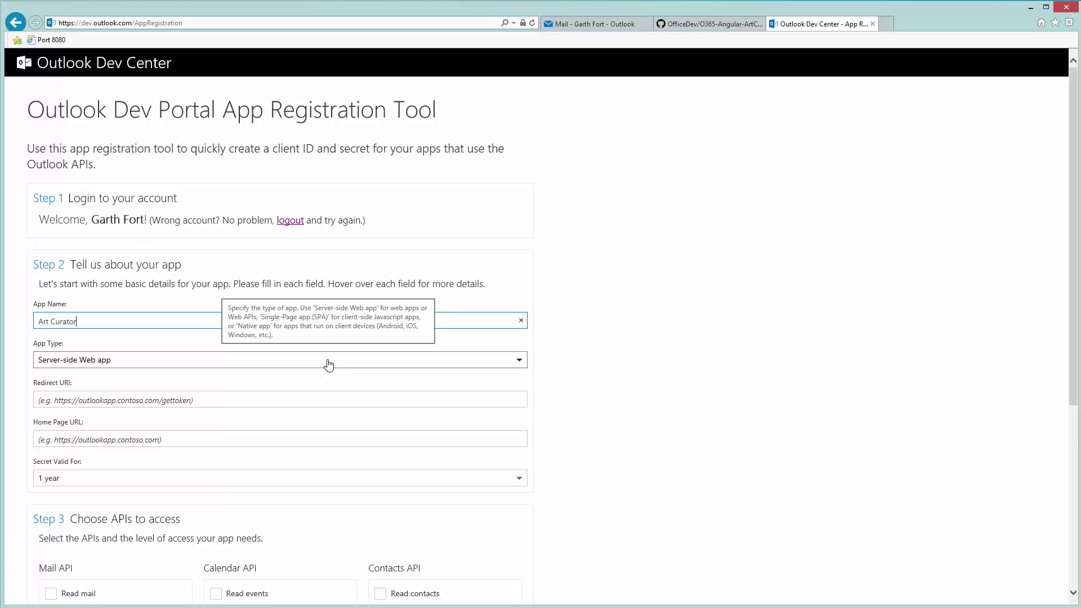
{"action": "left_click", "coordinate": [328, 366]}
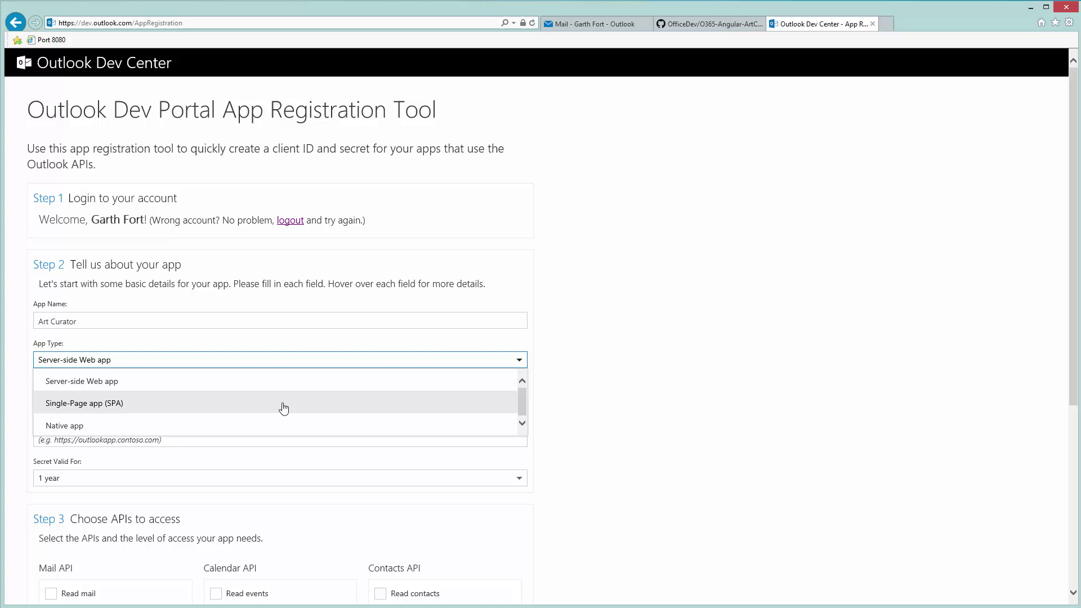
{"action": "left_click", "coordinate": [282, 407]}
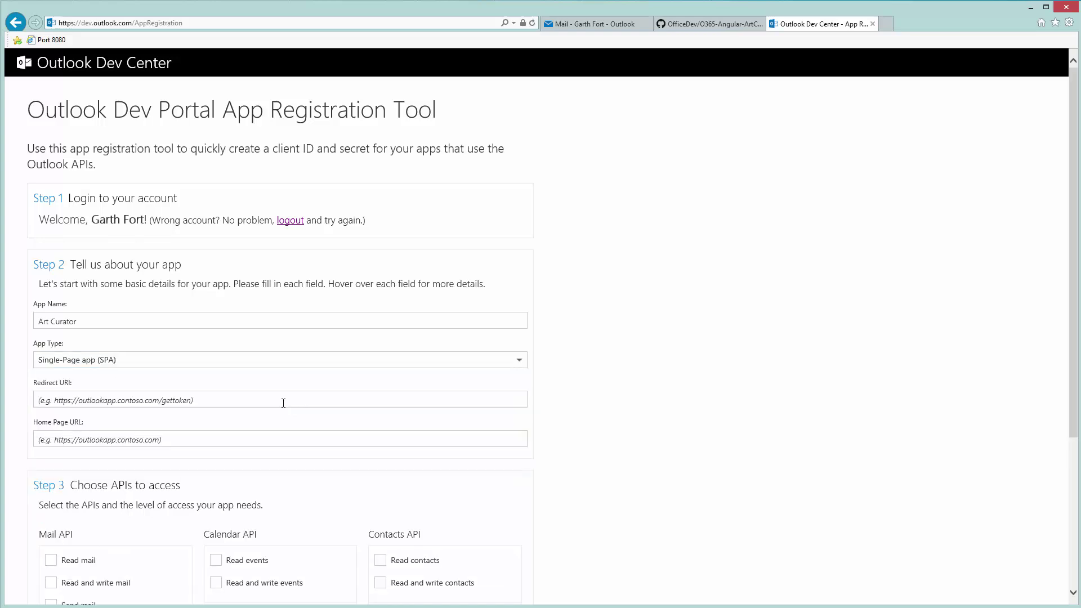
{"action": "left_click", "coordinate": [282, 402]}
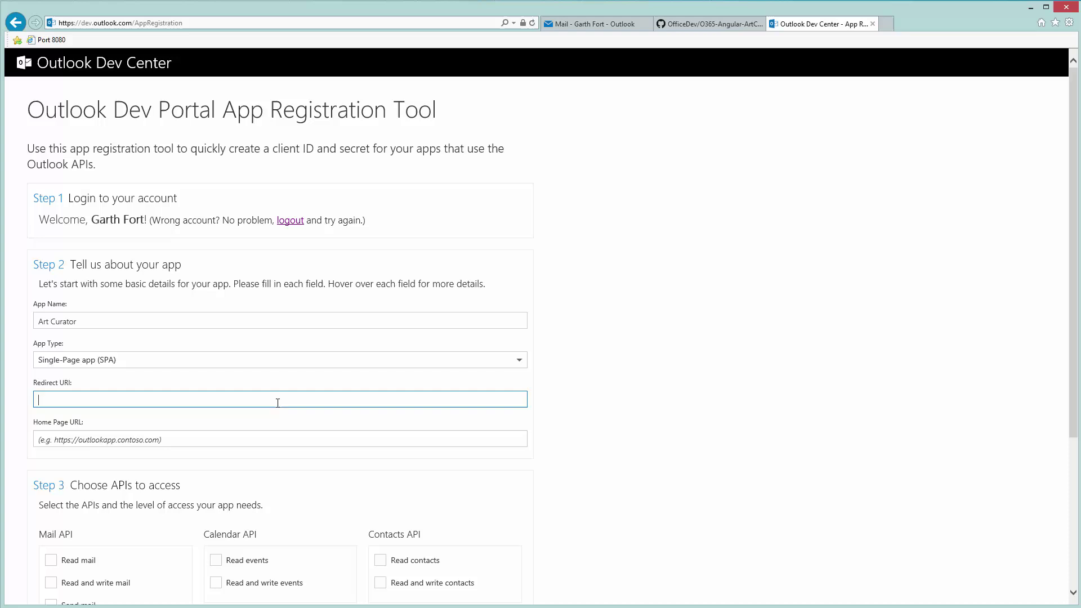
{"action": "type", "text": "http:"}
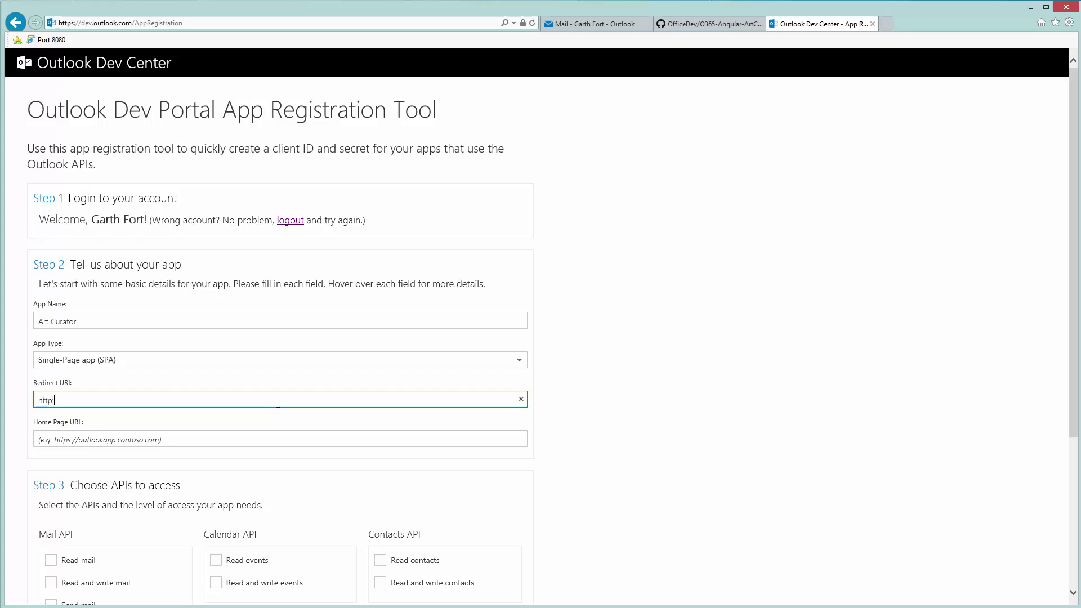
{"action": "type", "text": "//127.0.0.1:8080/"}
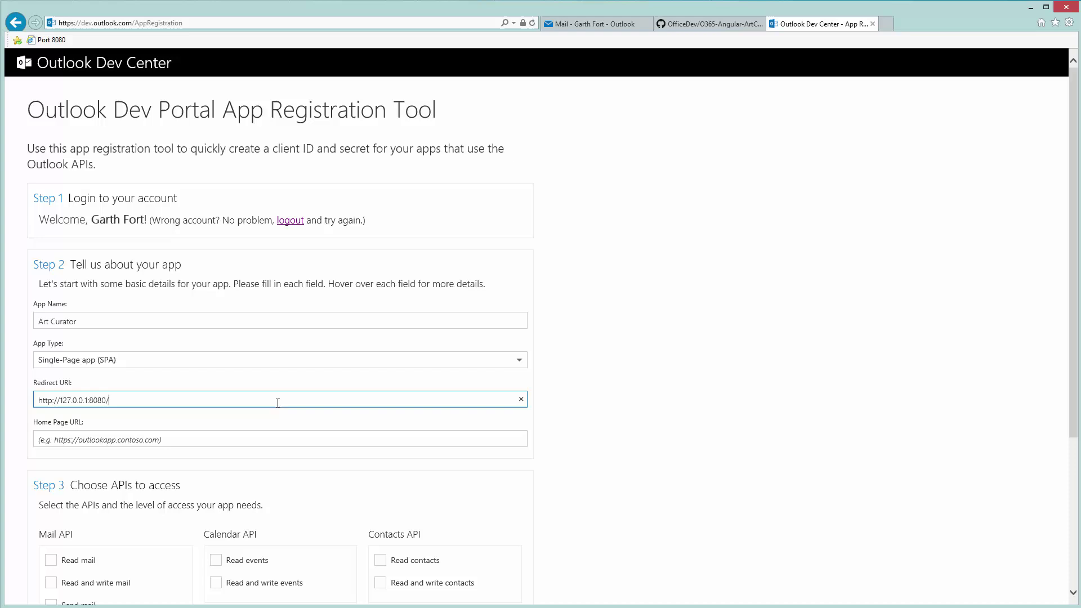
{"action": "left_click", "coordinate": [260, 443]}
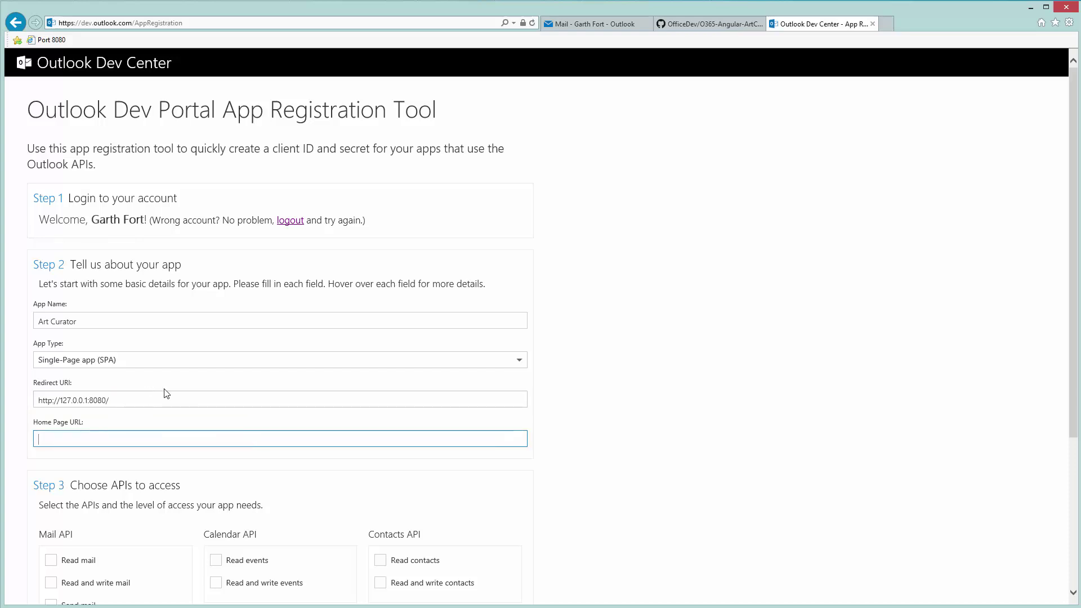
{"action": "type", "text": "http:"}
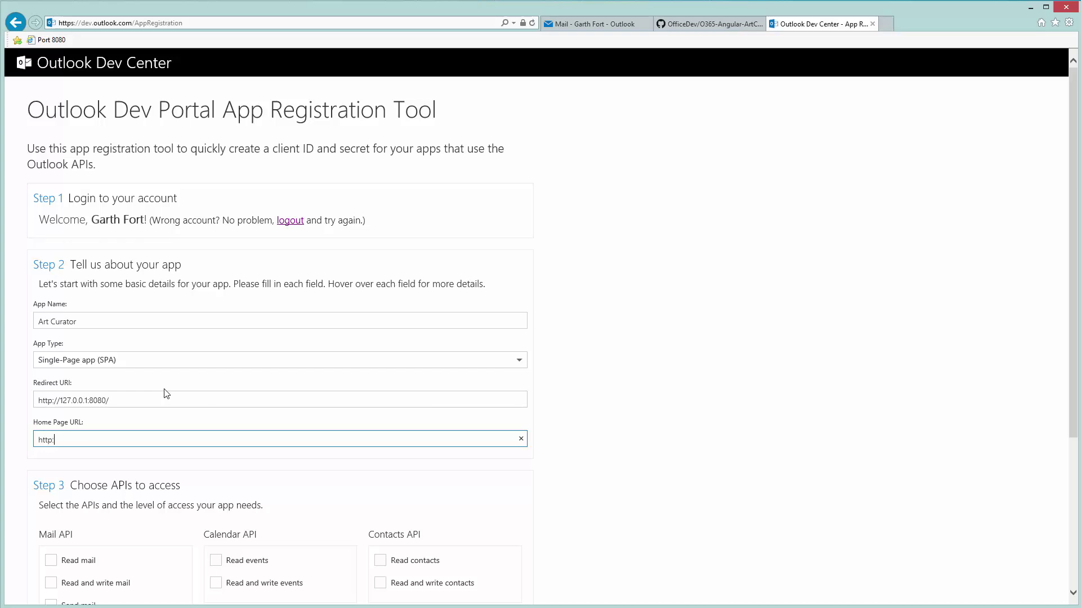
{"action": "type", "text": "//artcurator.com"}
- Grant the app the Read and write mail and Send mail permissions
{"action": "scroll", "coordinate": [126, 474], "scroll_direction": "down", "scroll_amount": 3}
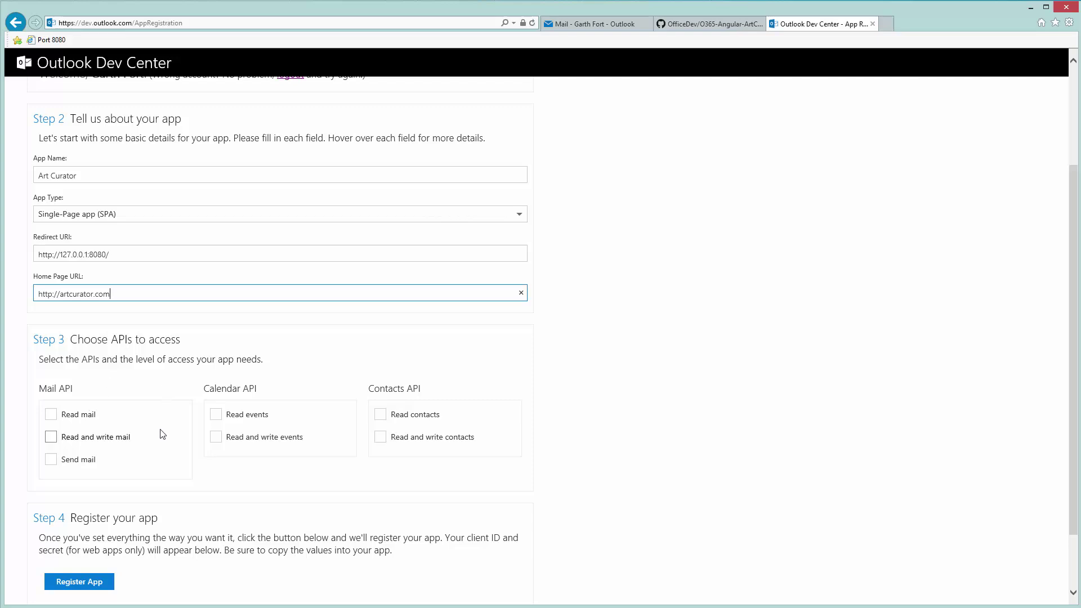
{"action": "left_click", "coordinate": [126, 445]}
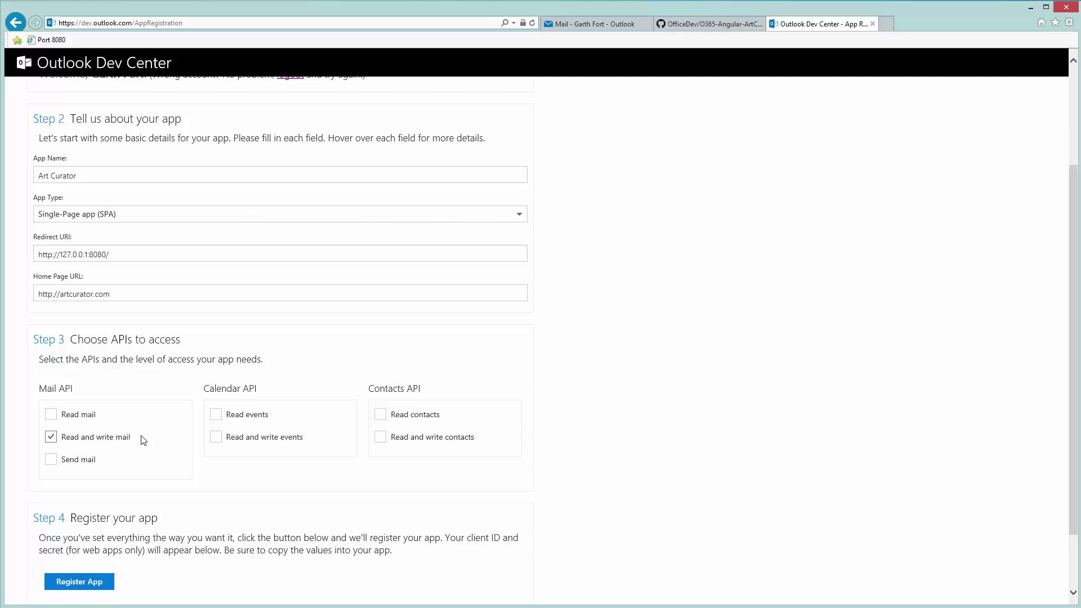
{"action": "left_click", "coordinate": [83, 463]}
- Register the app and copy its generated client ID to the clipboard
{"action": "scroll", "coordinate": [122, 475], "scroll_direction": "down", "scroll_amount": 2}
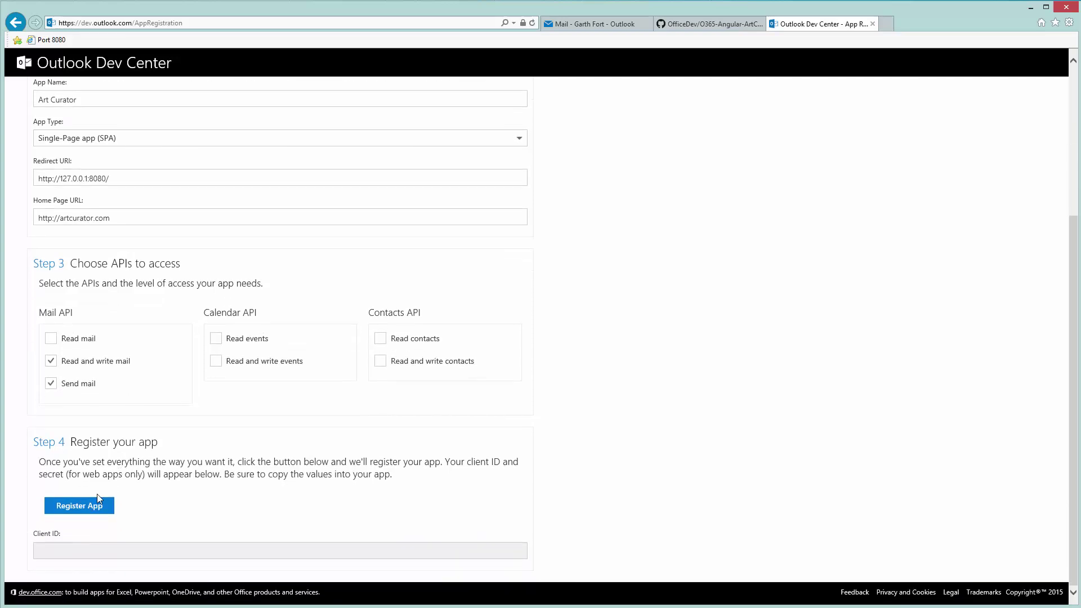
{"action": "left_click", "coordinate": [82, 508]}
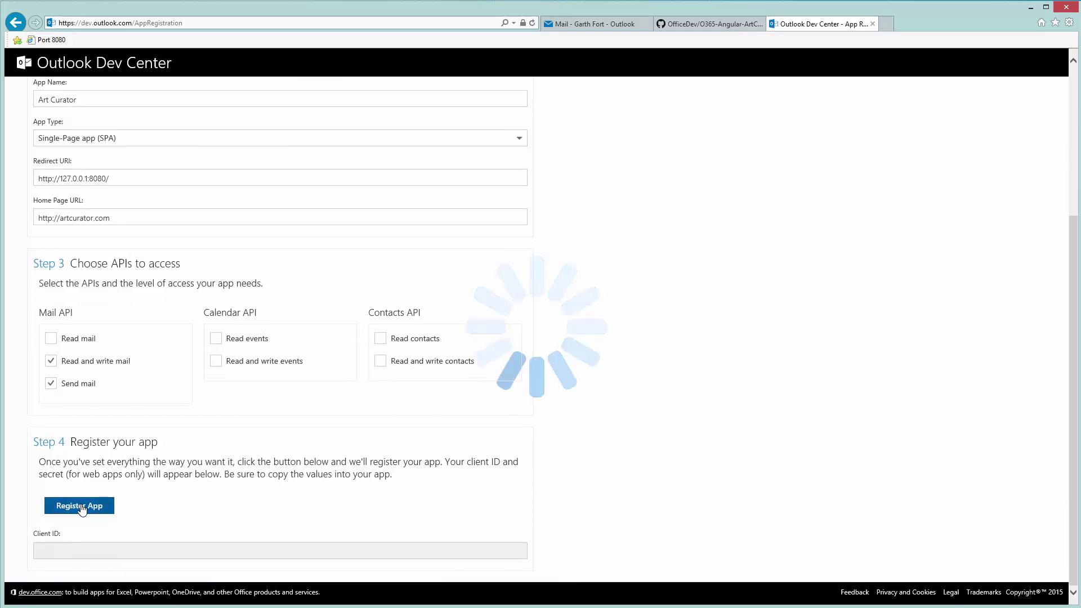
{"action": "left_click_drag", "start_coordinate": [186, 552], "coordinate": [32, 555]}
{"action": "right_click", "coordinate": [56, 550]}
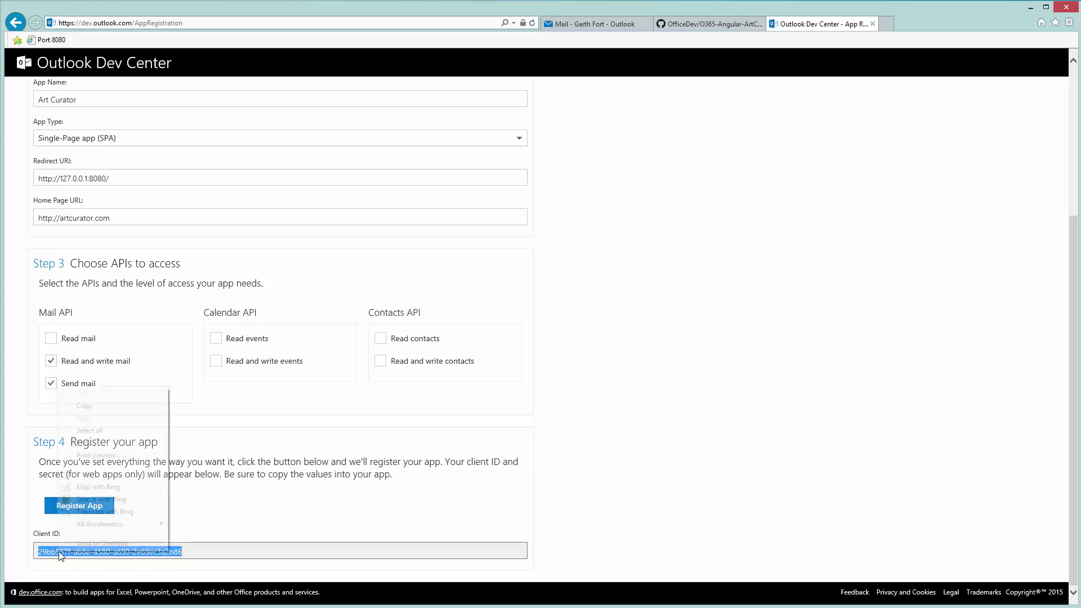
{"action": "left_click", "coordinate": [92, 412]}
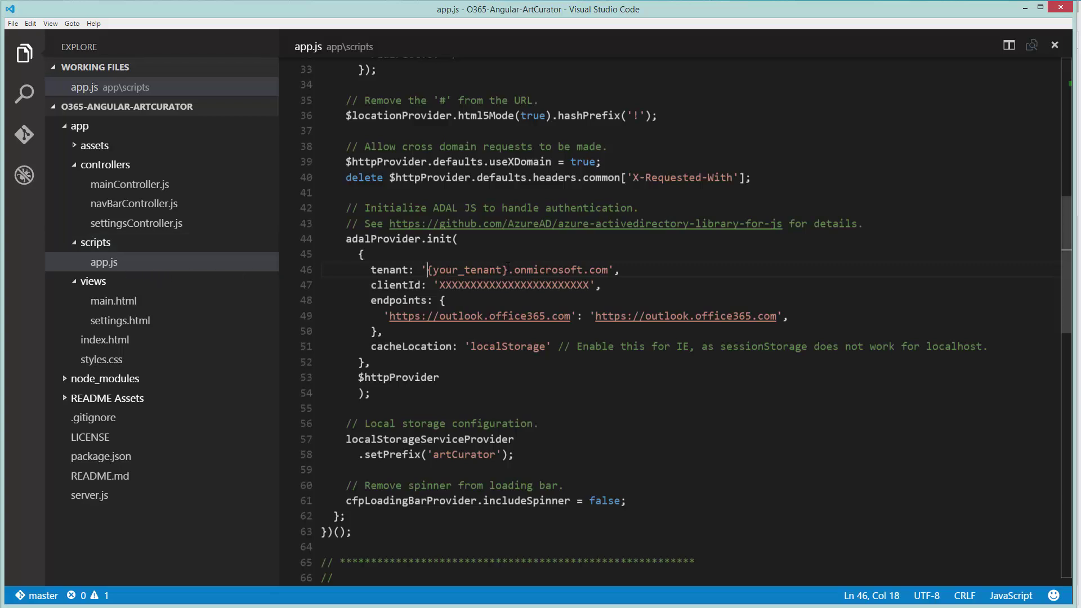
- Replace the {your_tenant} placeholder on line 46 of app.js with the tenant name
{"action": "left_click_drag", "start_coordinate": [507, 269], "coordinate": [427, 269]}
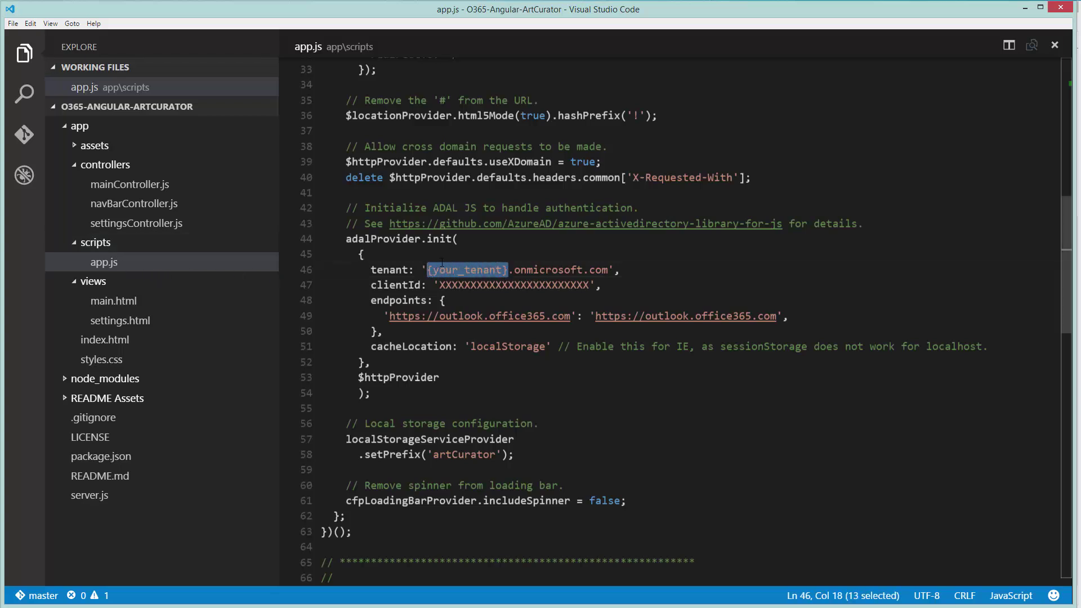
{"action": "type", "text": "patso"}
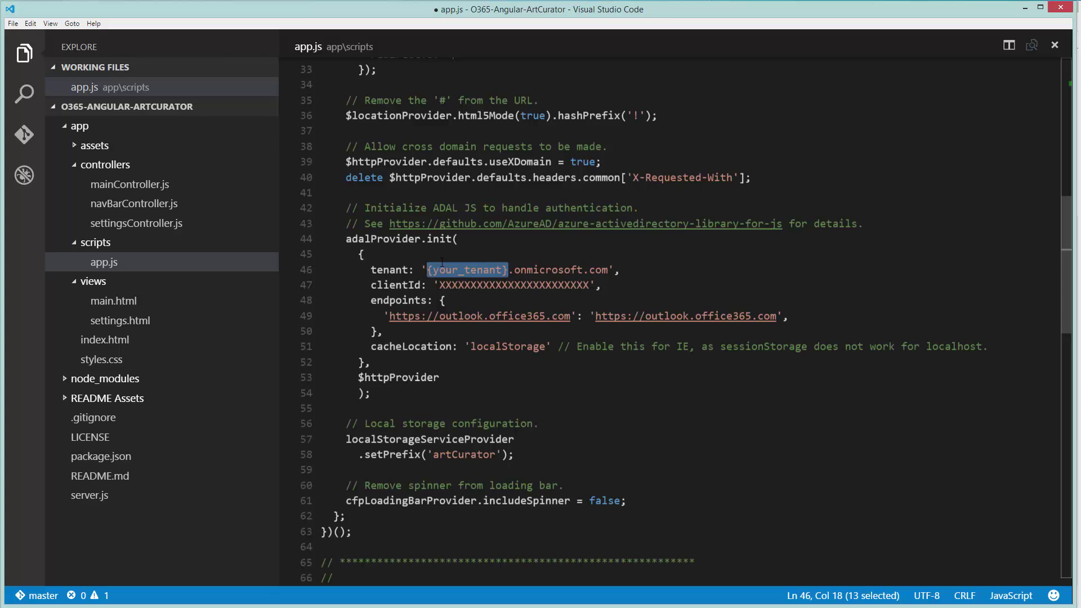
{"action": "type", "text": "ldemo5"}
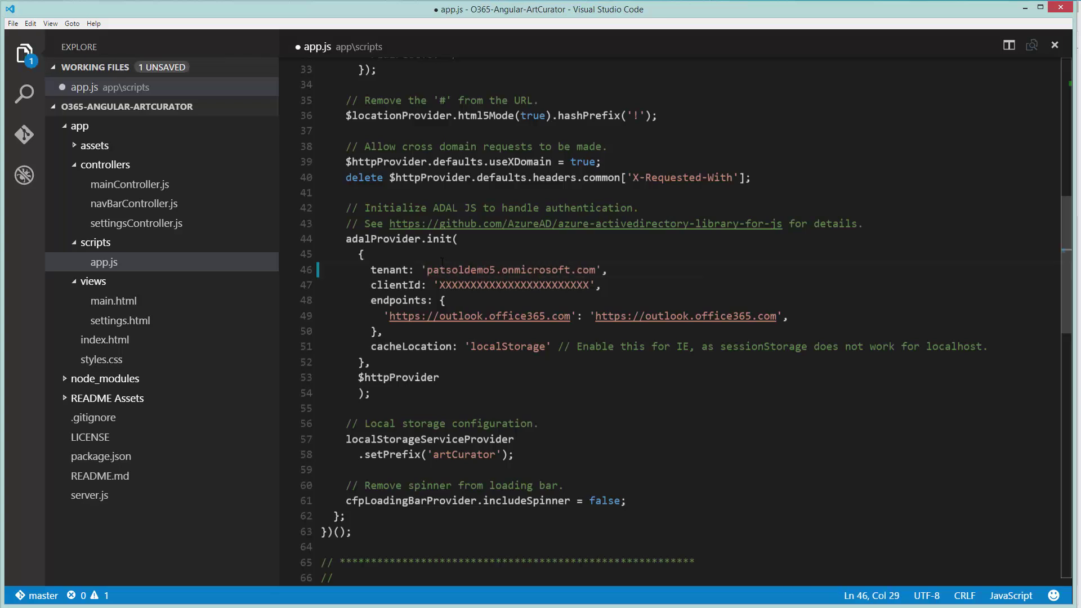
{"action": "double_click", "coordinate": [502, 285]}
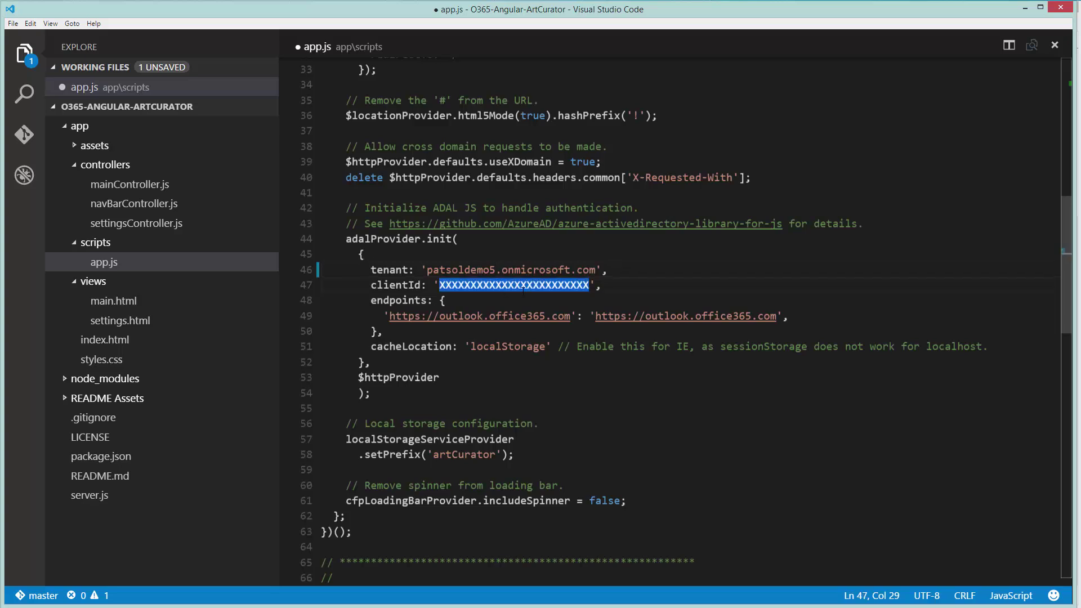
- Copy the registered app's client ID again from the registration page
{"action": "key", "text": "alt+Tab"}
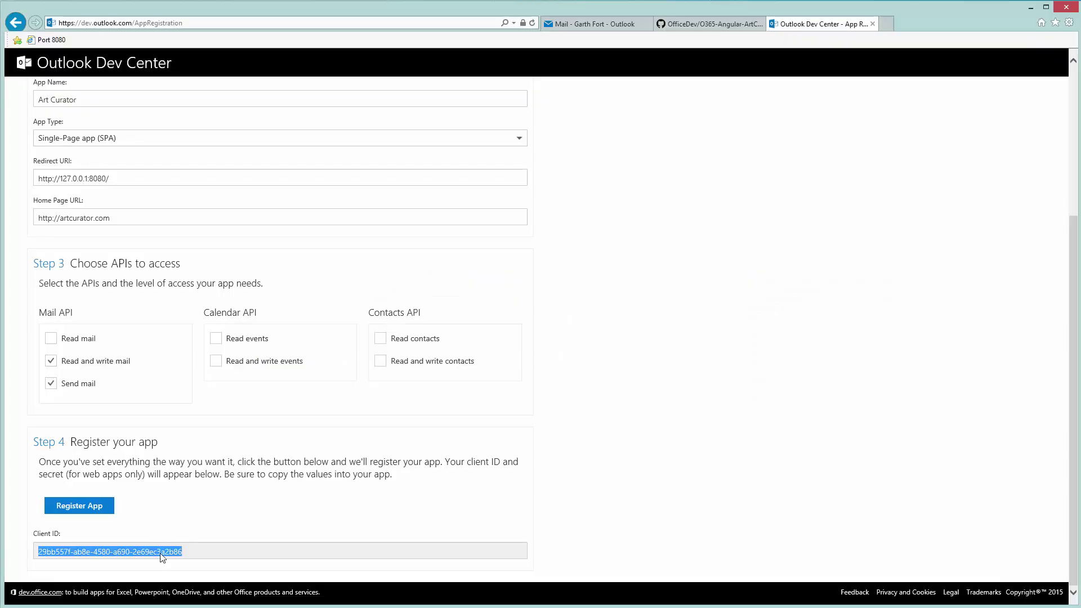
{"action": "right_click", "coordinate": [161, 552]}
{"action": "left_click", "coordinate": [200, 406]}
{"action": "key", "text": "alt+Tab"}
- Replace the clientId placeholder value with the bare client ID and save app.js
{"action": "right_click", "coordinate": [499, 284]}
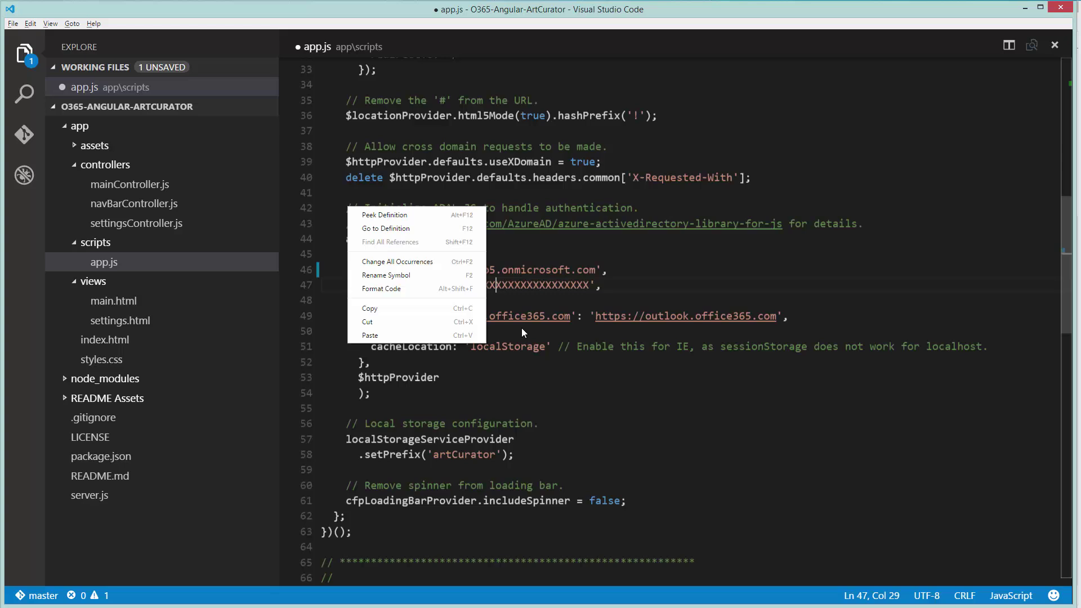
{"action": "left_click", "coordinate": [445, 321]}
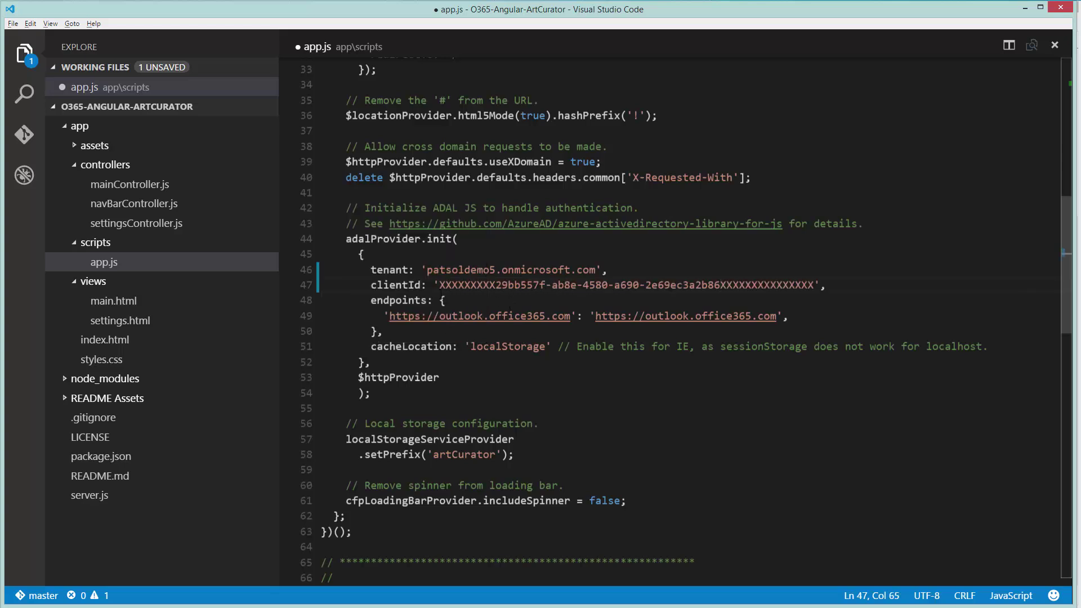
{"action": "left_click_drag", "start_coordinate": [439, 284], "coordinate": [815, 285]}
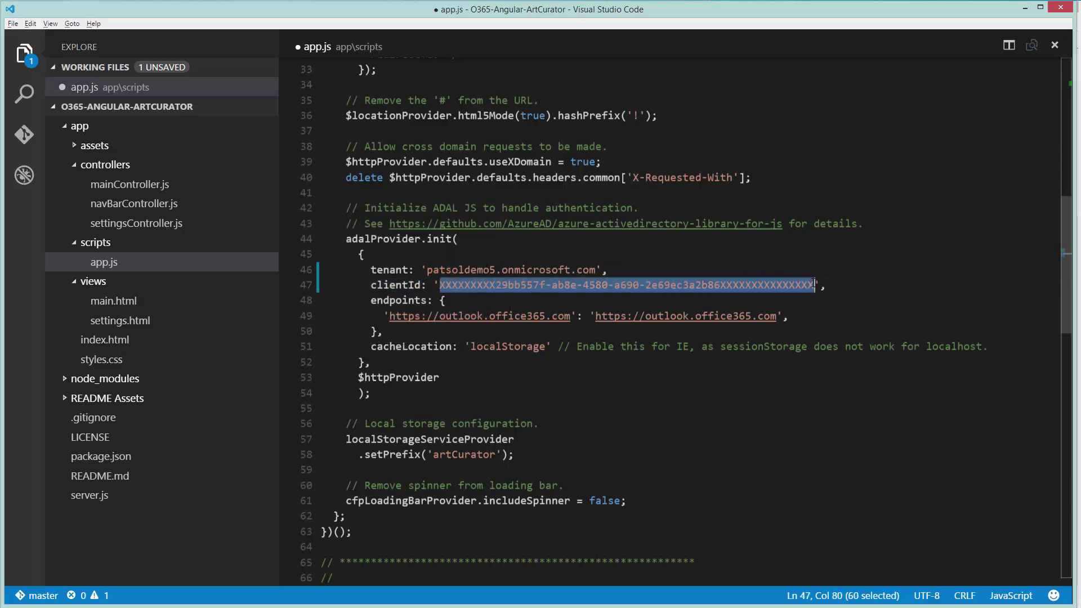
{"action": "right_click", "coordinate": [619, 285]}
{"action": "left_click", "coordinate": [642, 336]}
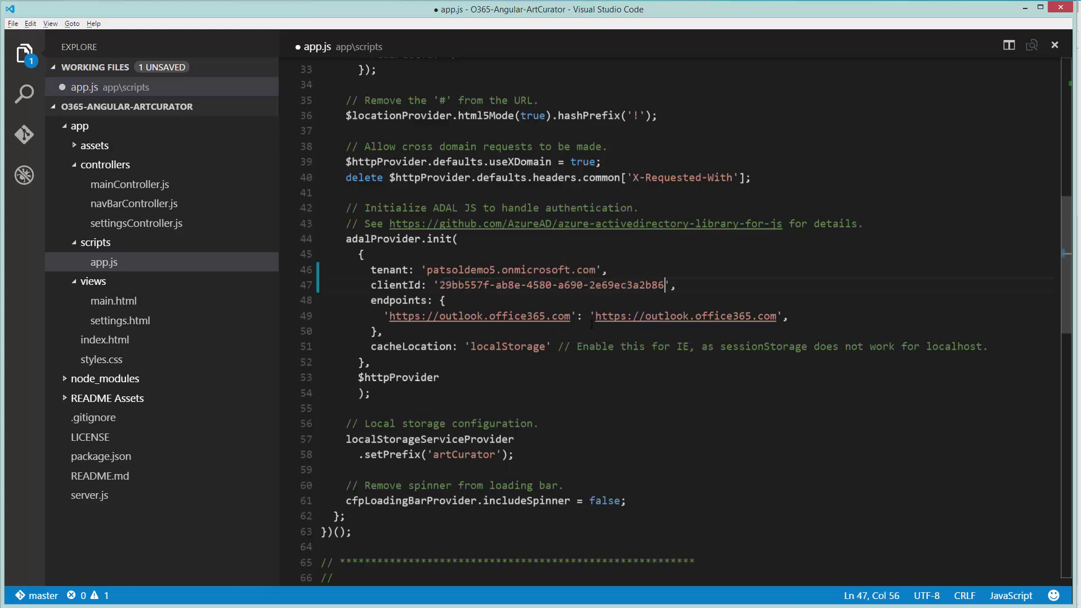
{"action": "key", "text": "ctrl+s"}
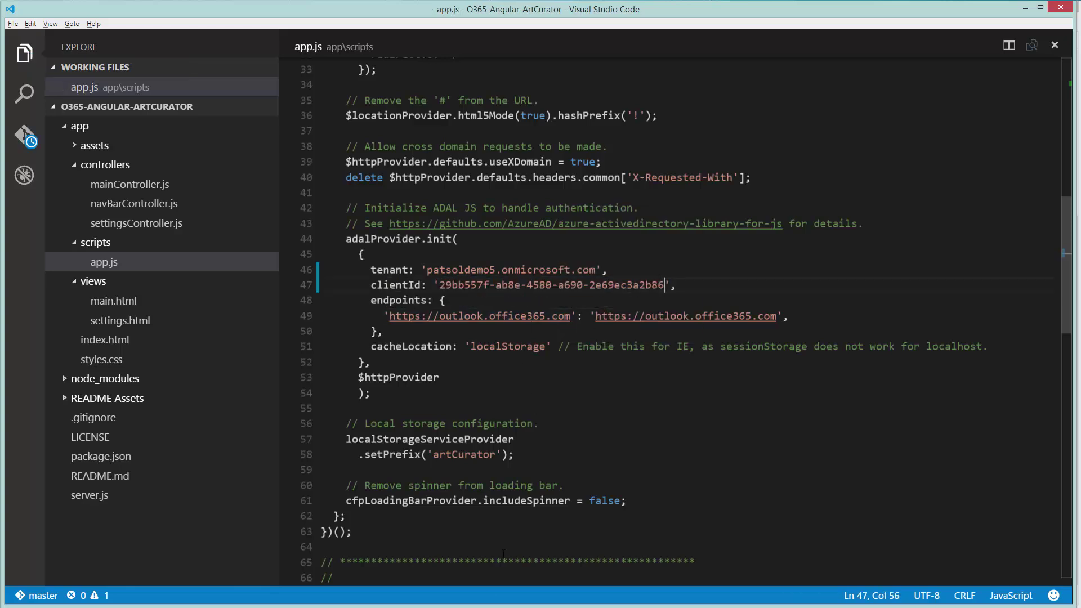
- Start the app with 'node server.js' in Git Bash, listening on port 8080
{"action": "left_click", "coordinate": [332, 573]}
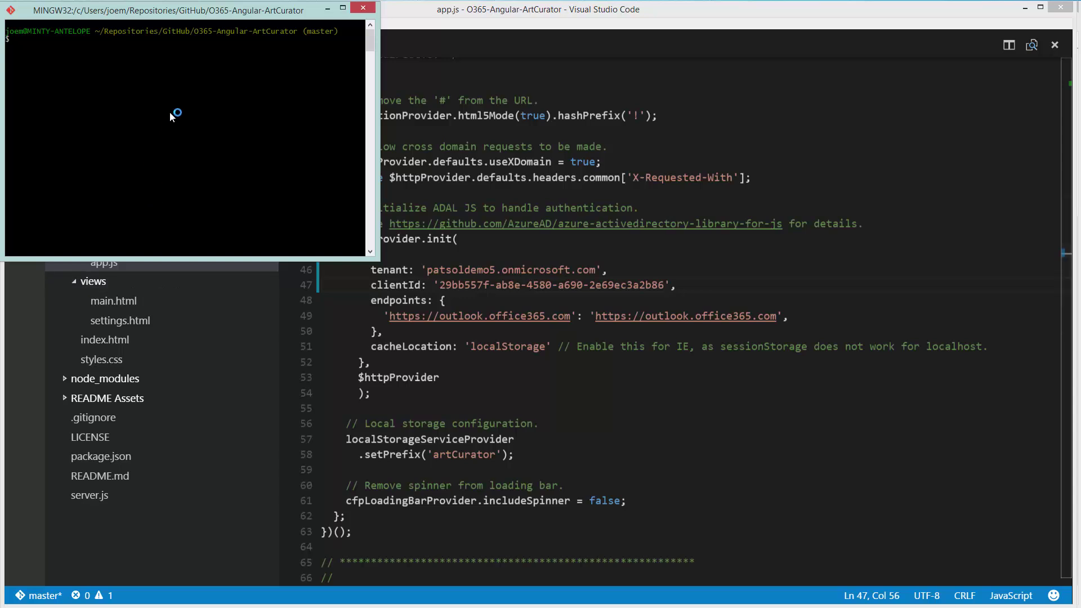
{"action": "type", "text": "node ser"}
{"action": "key", "text": "Tab"}
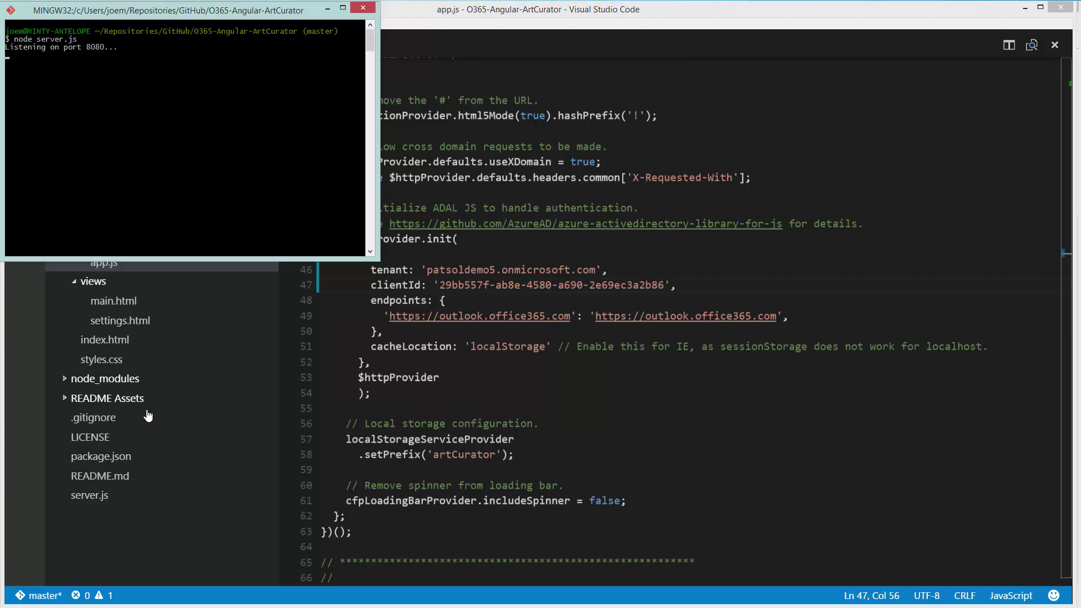
{"action": "left_click", "coordinate": [154, 607]}
- Load the local Art Curator site on port 8080 in a new tab and start connecting to Office 365
{"action": "left_click", "coordinate": [317, 591]}
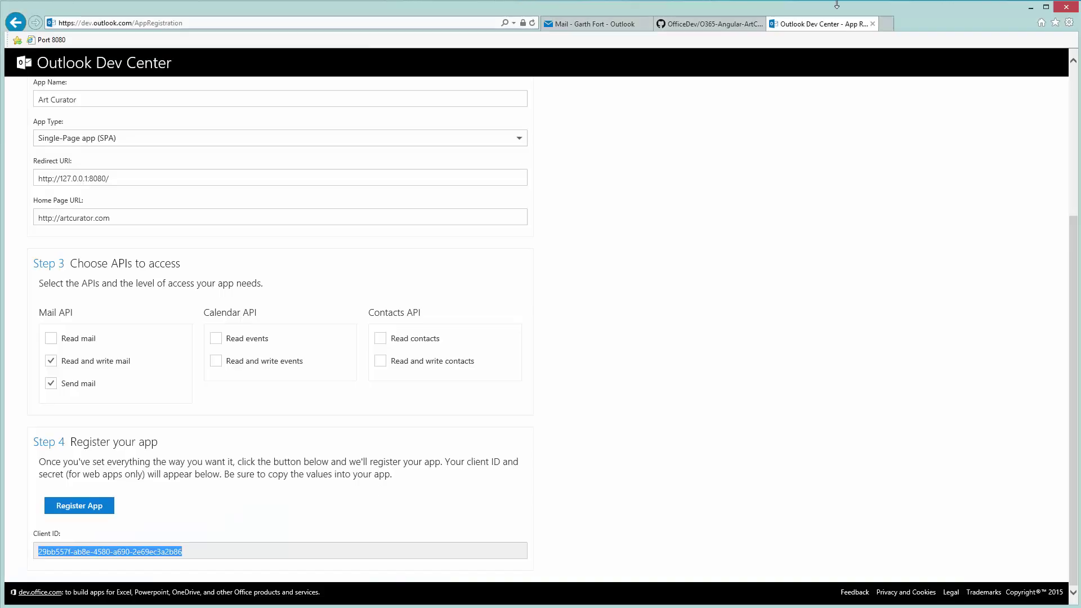
{"action": "left_click", "coordinate": [888, 24]}
{"action": "left_click", "coordinate": [57, 40]}
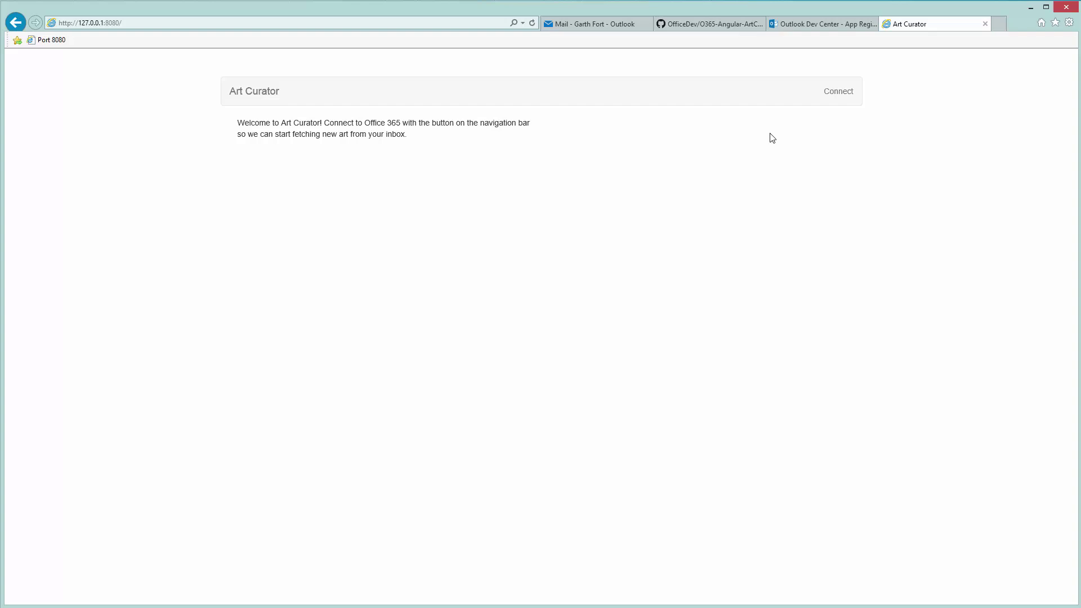
{"action": "left_click", "coordinate": [844, 98]}
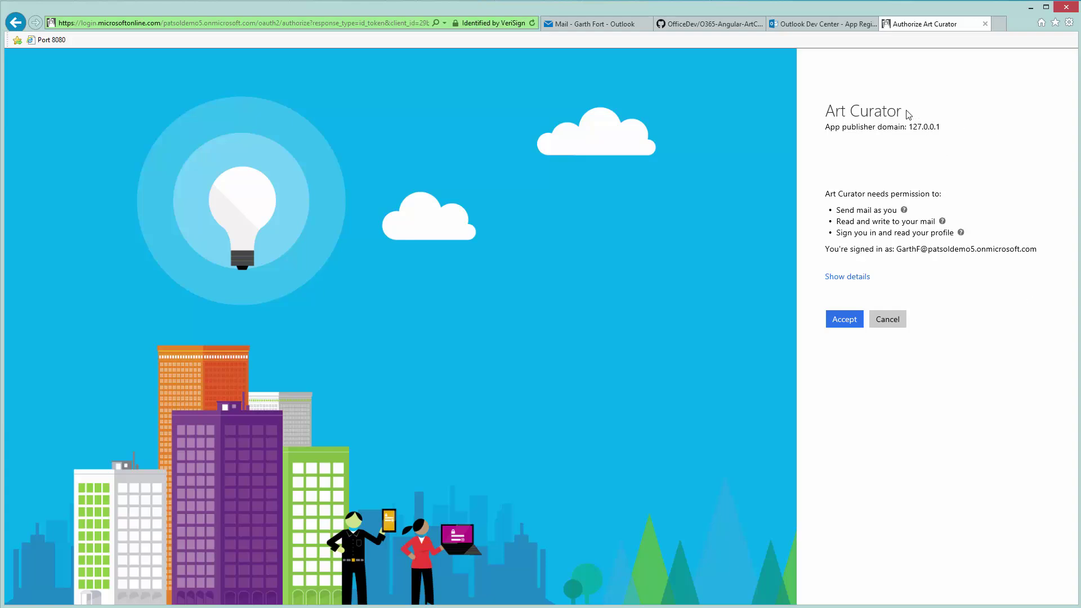
- Review the requested send, read-write mail and profile permissions and accept them for Art Curator
{"action": "left_click_drag", "start_coordinate": [904, 113], "coordinate": [826, 111]}
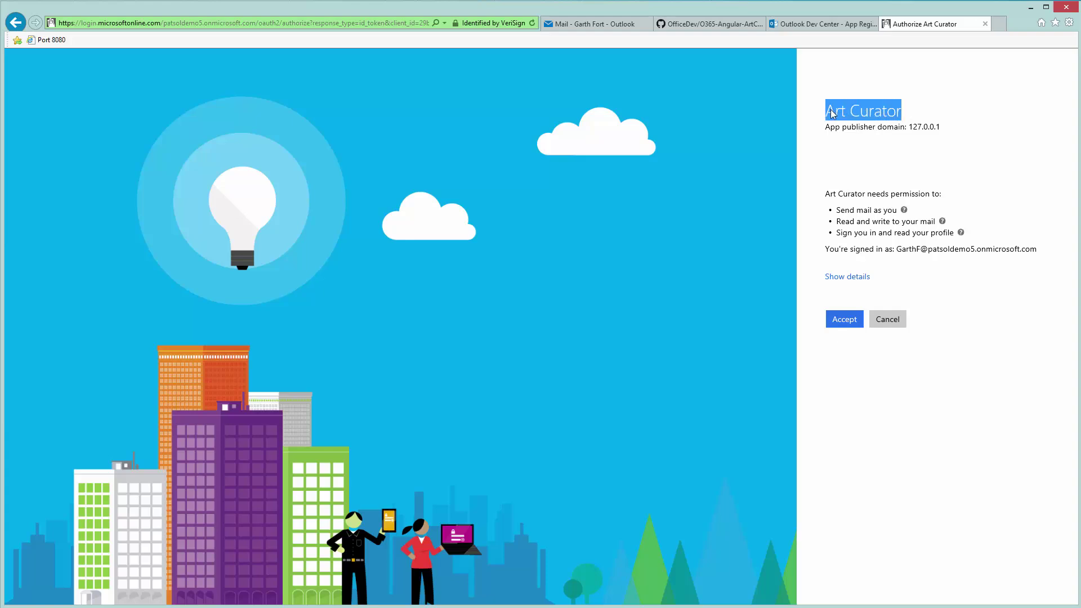
{"action": "left_click", "coordinate": [926, 111]}
{"action": "left_click_drag", "start_coordinate": [957, 226], "coordinate": [849, 210]}
{"action": "left_click", "coordinate": [851, 203]}
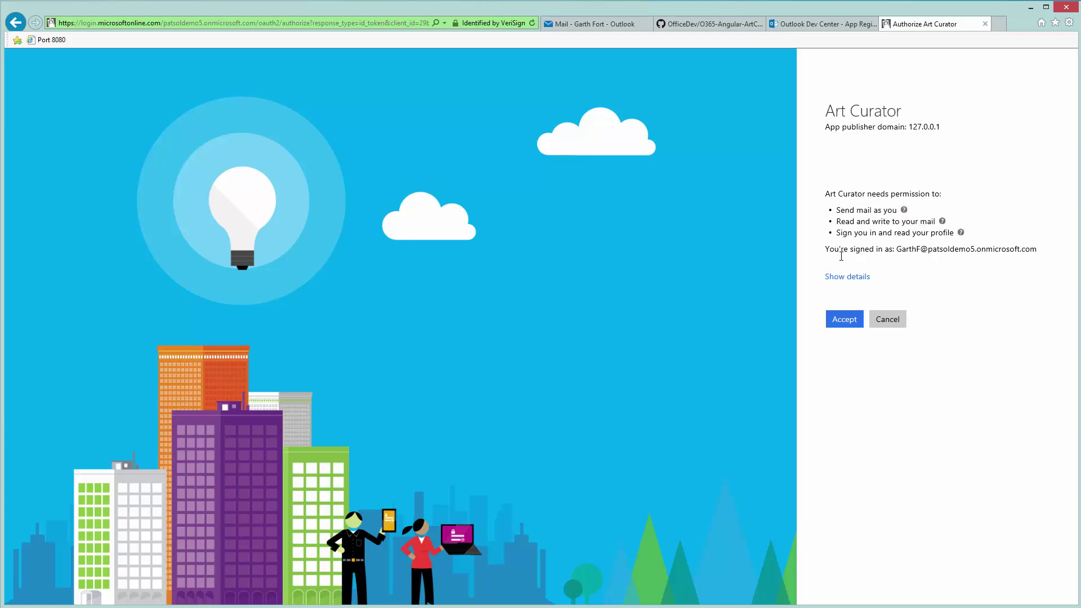
{"action": "left_click", "coordinate": [837, 318]}
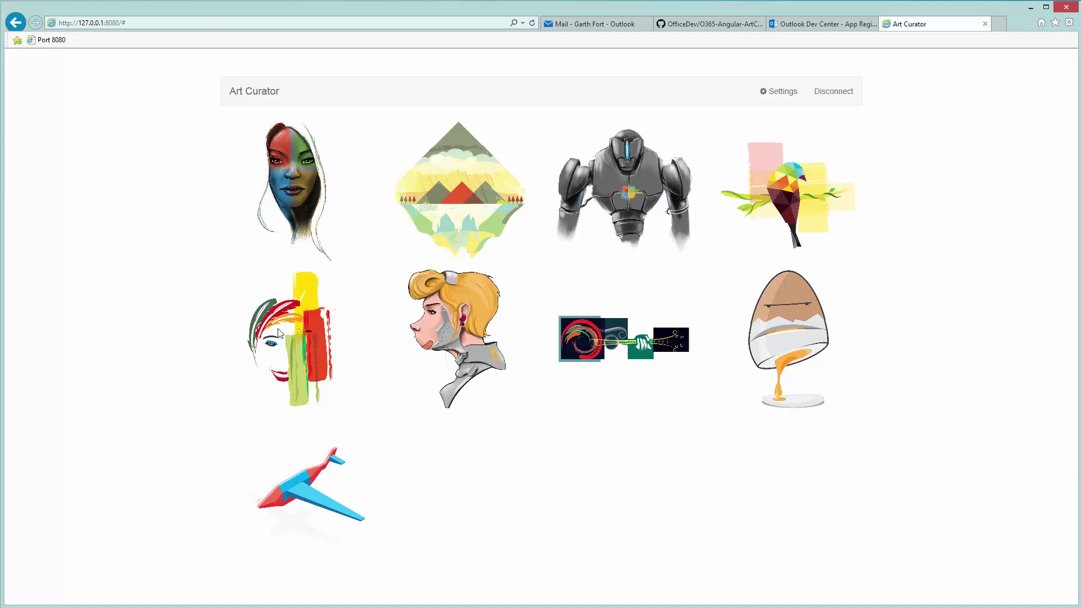
- Inspect MS Robot.png's date, sender and message, then view Settings and return to the gallery
{"action": "left_click", "coordinate": [627, 195]}
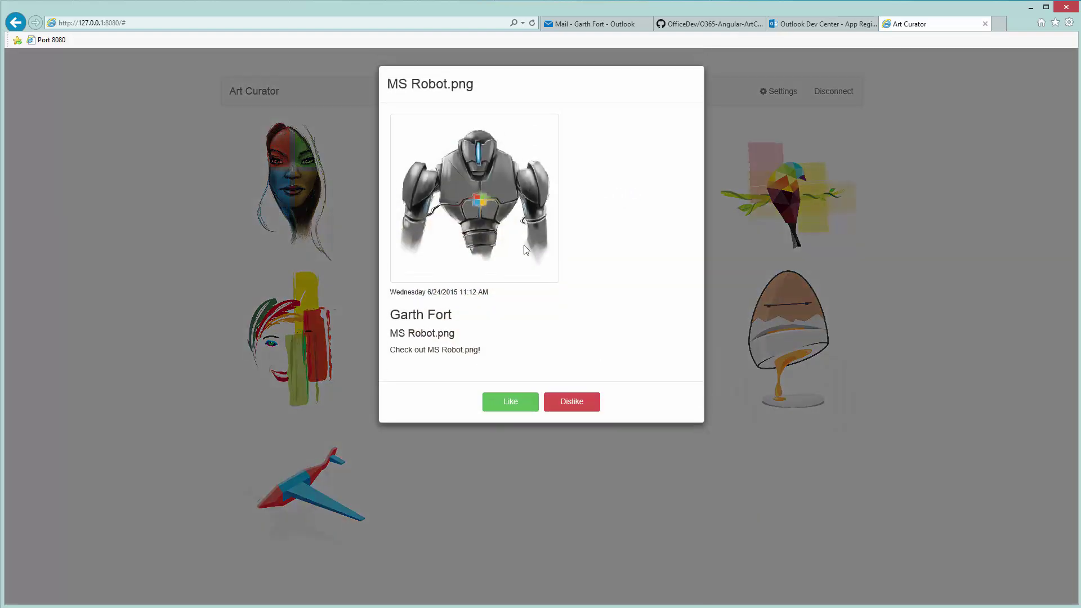
{"action": "left_click_drag", "start_coordinate": [488, 293], "coordinate": [398, 297]}
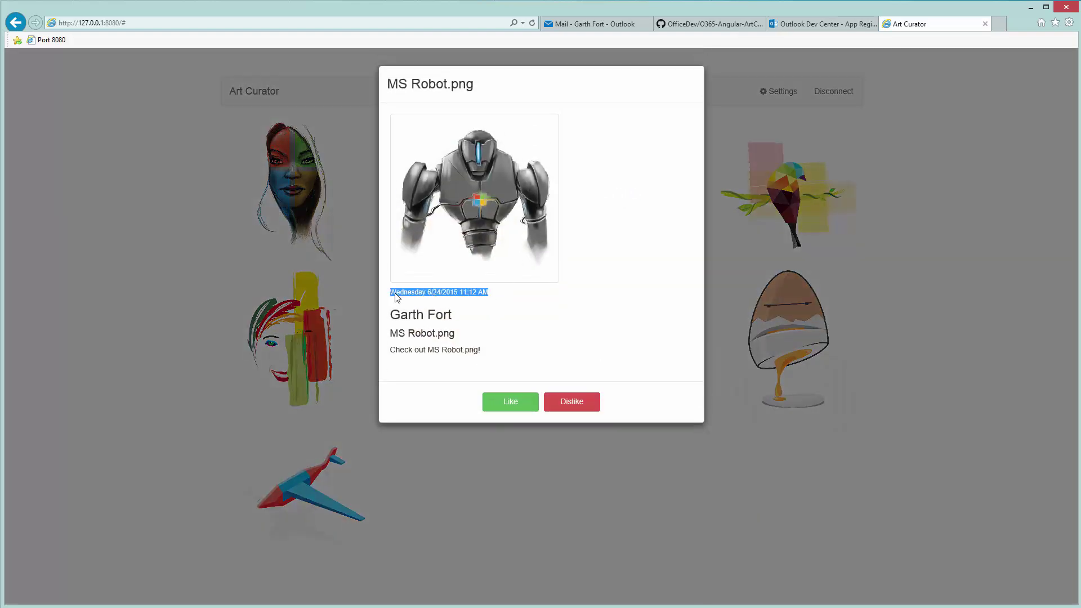
{"action": "left_click_drag", "start_coordinate": [454, 317], "coordinate": [392, 337]}
{"action": "left_click_drag", "start_coordinate": [488, 351], "coordinate": [388, 354]}
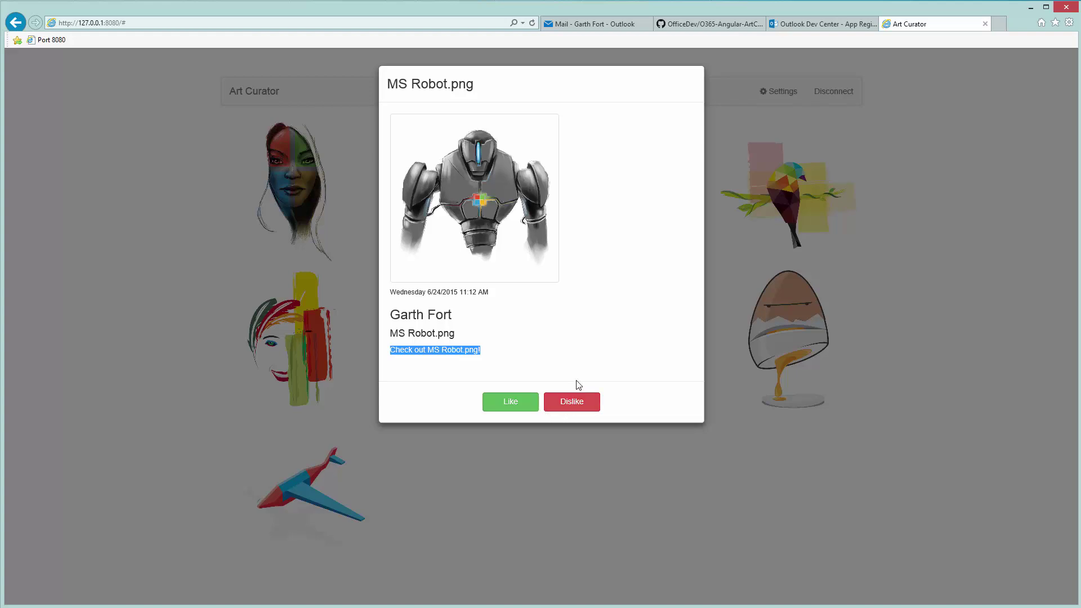
{"action": "left_click", "coordinate": [365, 309]}
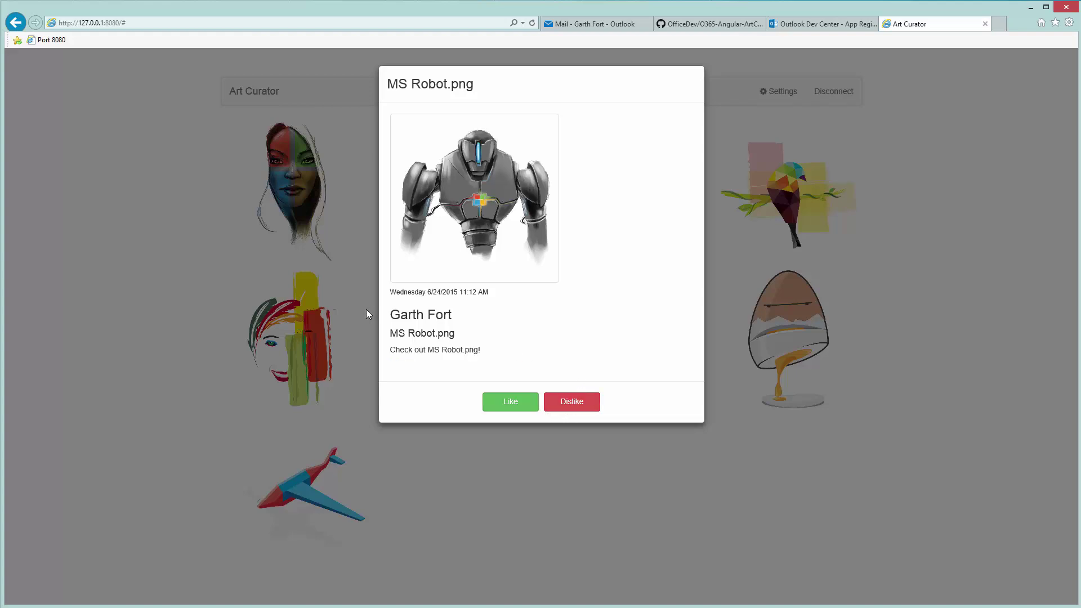
{"action": "left_click", "coordinate": [785, 95]}
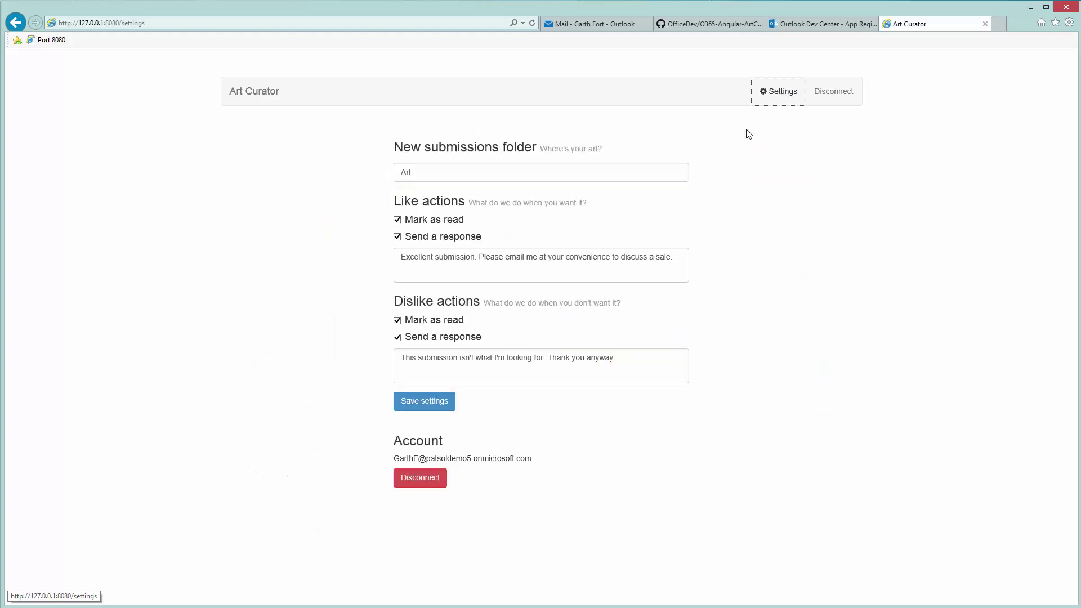
{"action": "left_click", "coordinate": [273, 91]}
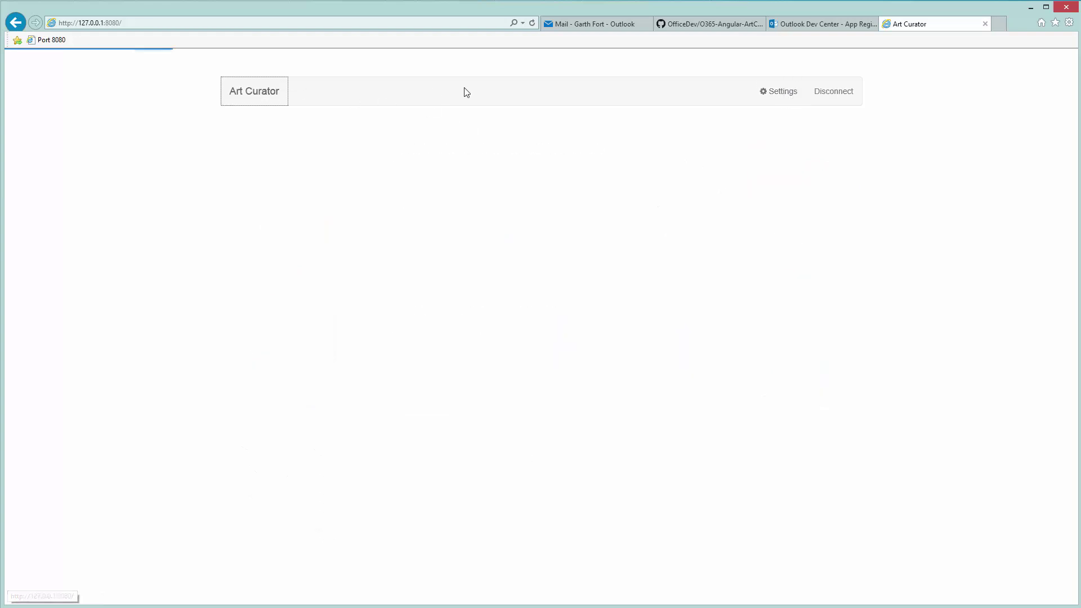
{"action": "left_click", "coordinate": [571, 28]}
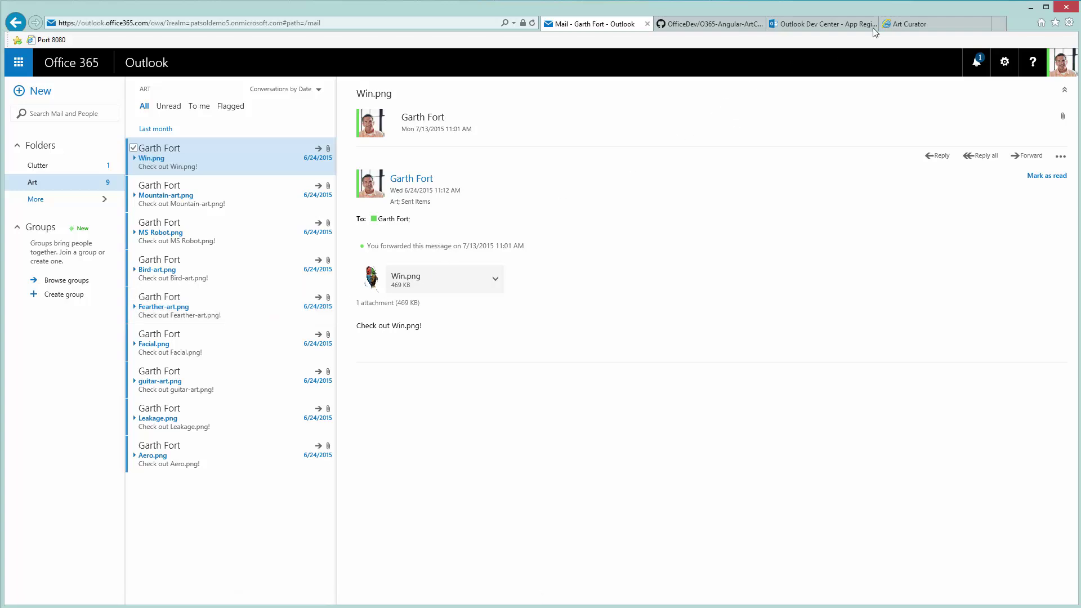
{"action": "left_click", "coordinate": [895, 25]}
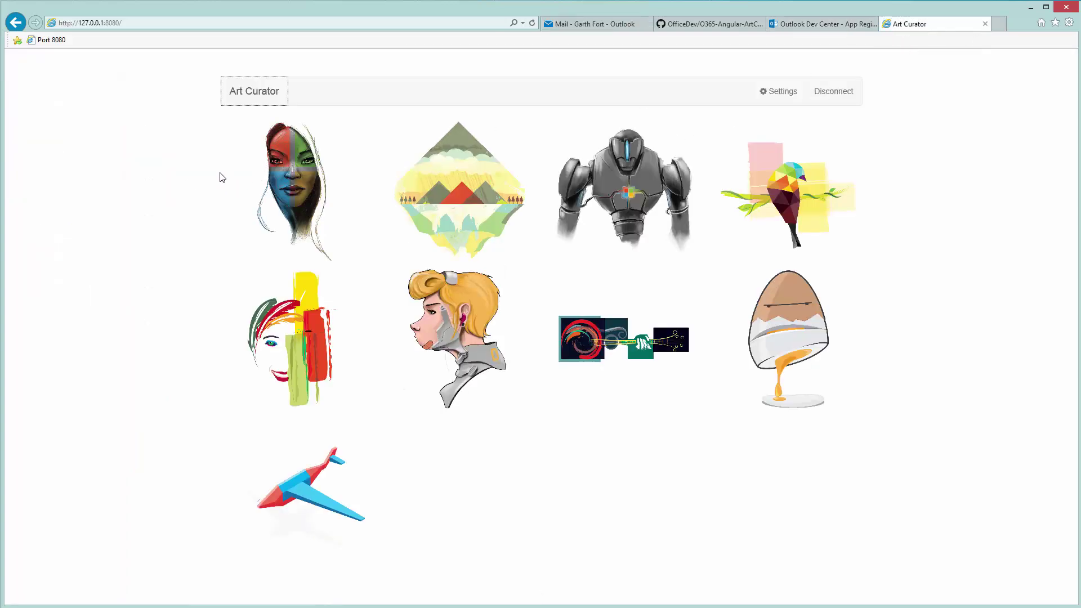
- Glance at Win.png, then open the Leakage.png submission and like it
{"action": "left_click", "coordinate": [292, 221]}
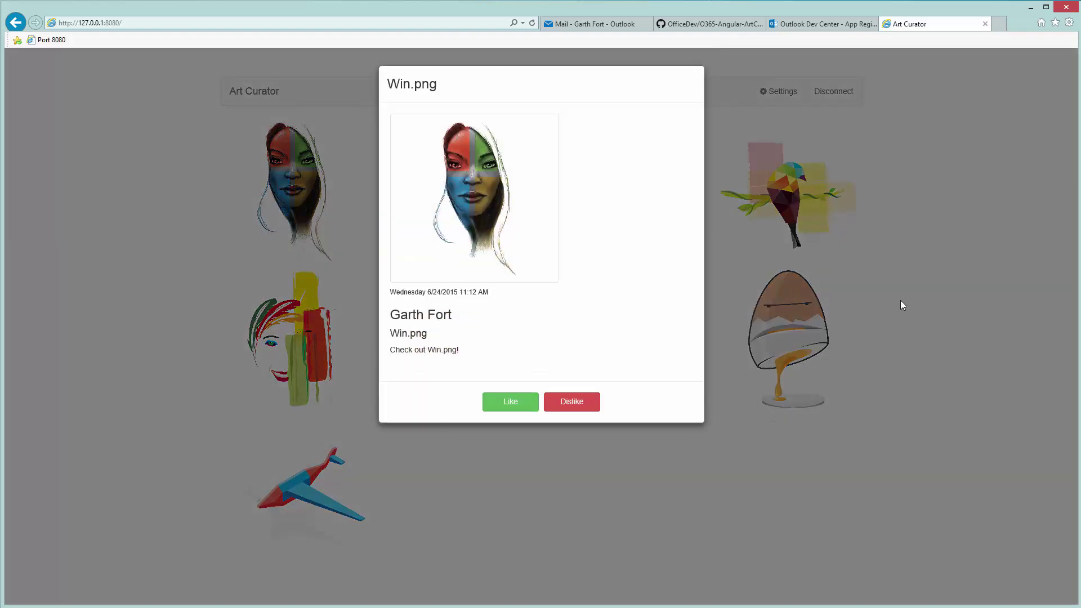
{"action": "left_click", "coordinate": [895, 304]}
{"action": "left_click", "coordinate": [791, 324]}
{"action": "left_click", "coordinate": [491, 408]}
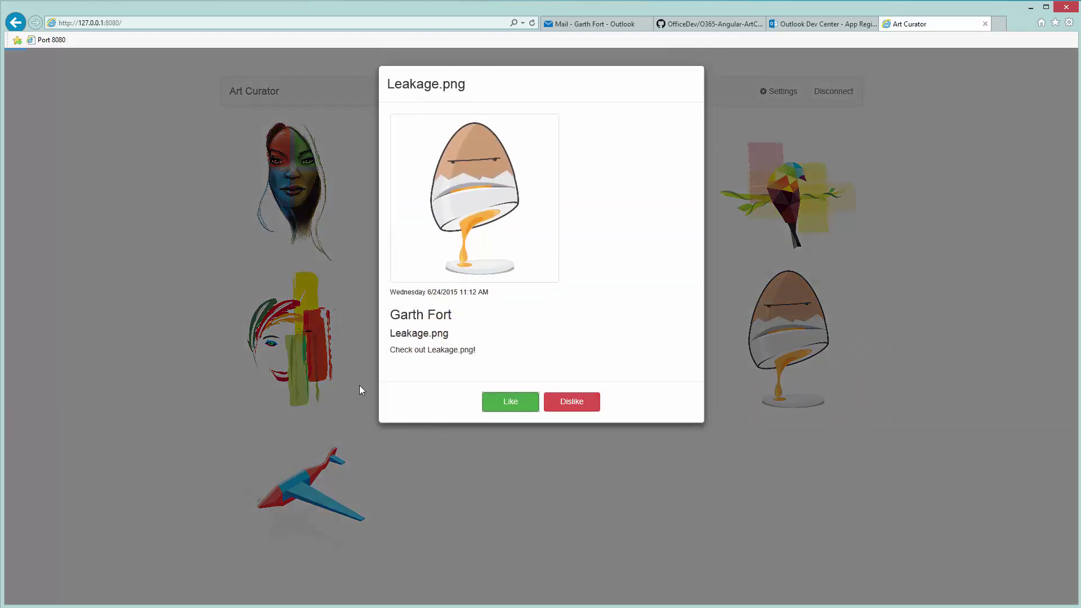